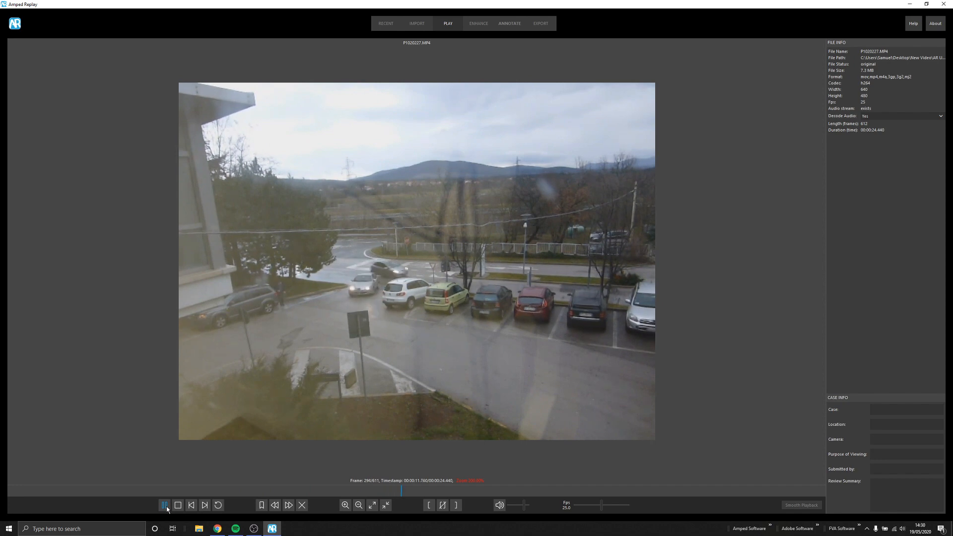
Stop playback and draw an elliptical Spotlight annotation over the person beside the grey car near the building.
left_click(178, 505)
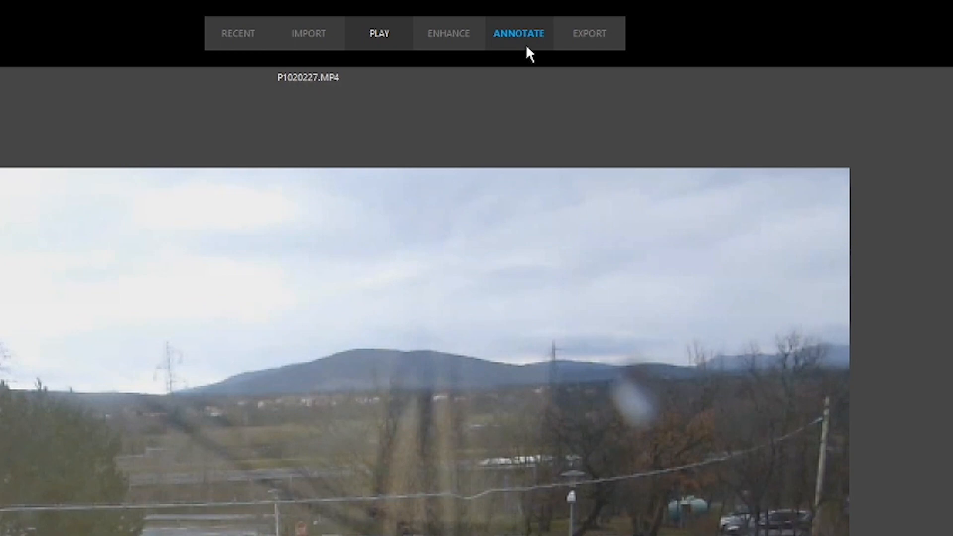
left_click(527, 47)
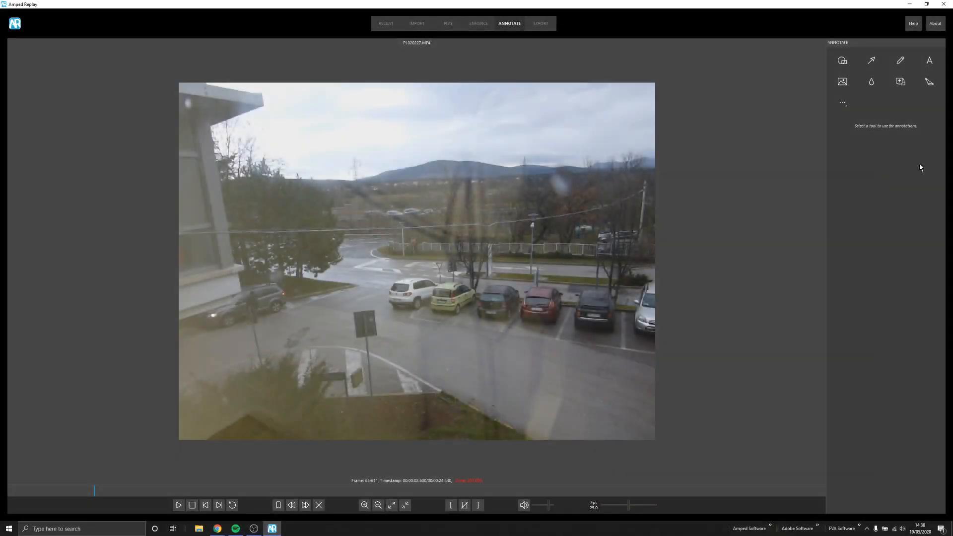
left_click(932, 83)
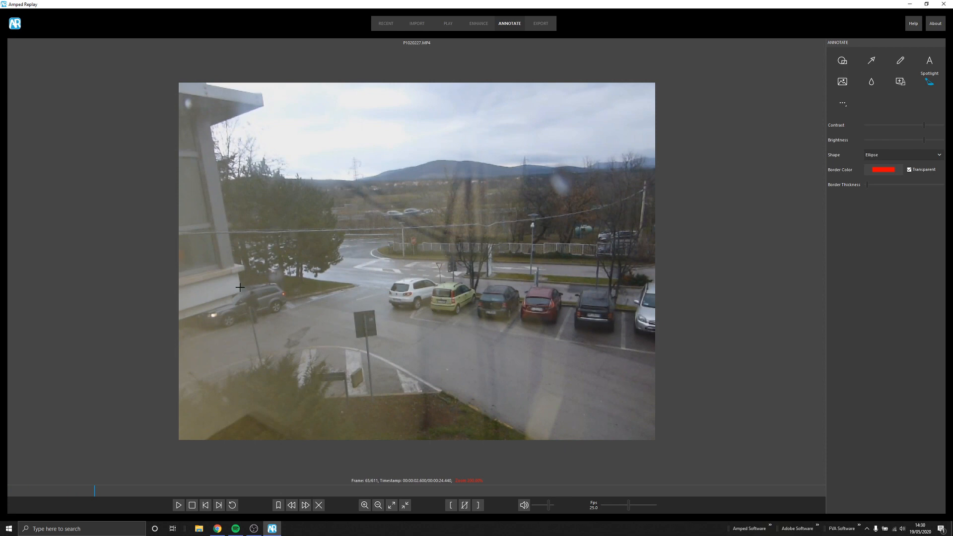
mouse_move(230, 283)
left_mouse_down()
mouse_move(275, 328)
mouse_move(256, 310)
left_mouse_up()
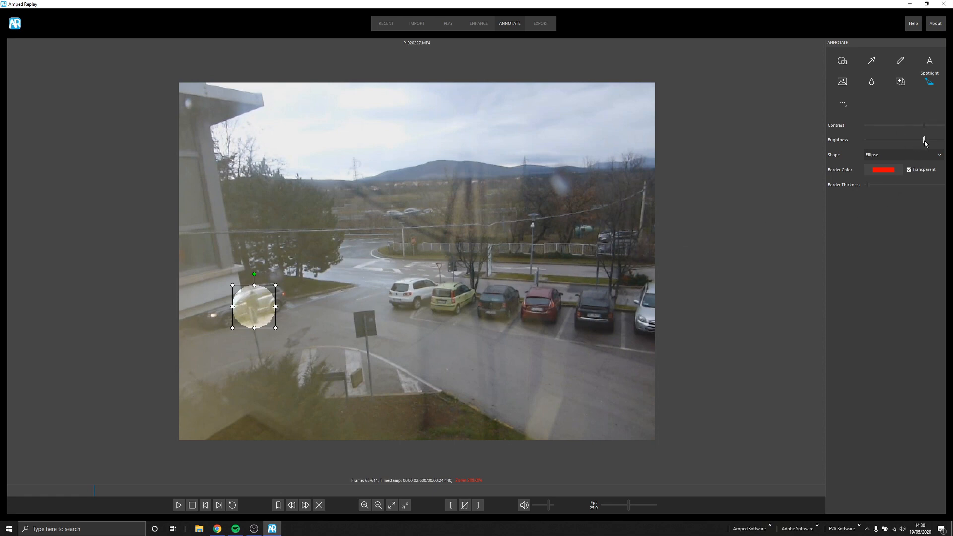
Lower the spotlight's brightness and give it a thin, non-transparent light yellow border.
mouse_move(923, 142)
left_mouse_down()
mouse_move(907, 144)
mouse_move(925, 127)
left_mouse_up()
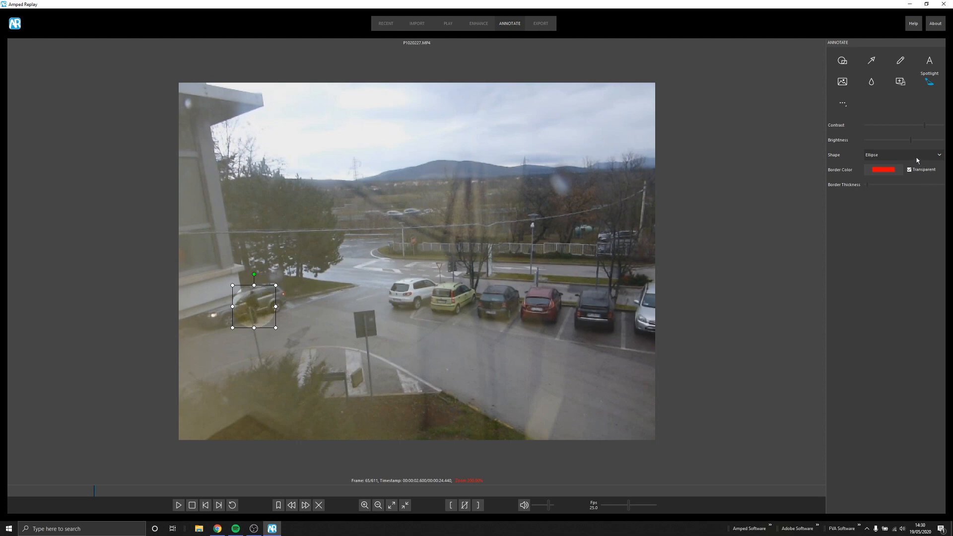
left_click(909, 170)
left_click(886, 171)
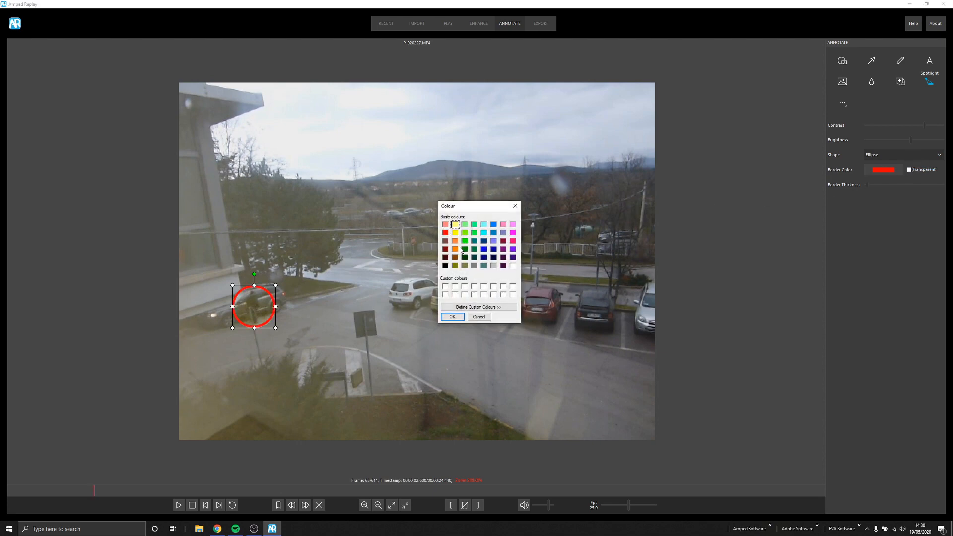
left_click(452, 317)
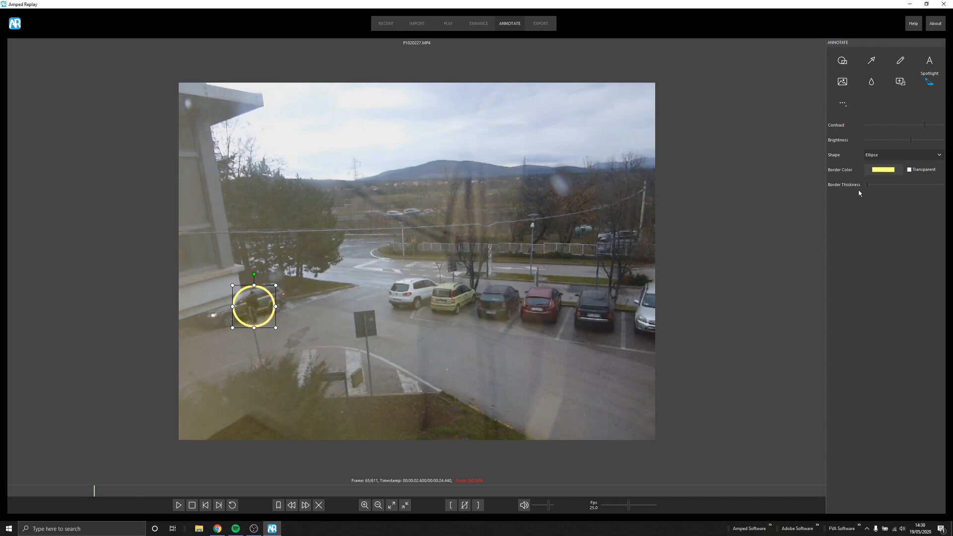
left_click_drag(867, 185, 865, 186)
Play the video while moving the elliptical spotlight along with the walking person, up to frame 467.
key("space")
mouse_move(255, 307)
left_mouse_down()
mouse_move(287, 295)
mouse_move(217, 316)
left_mouse_up()
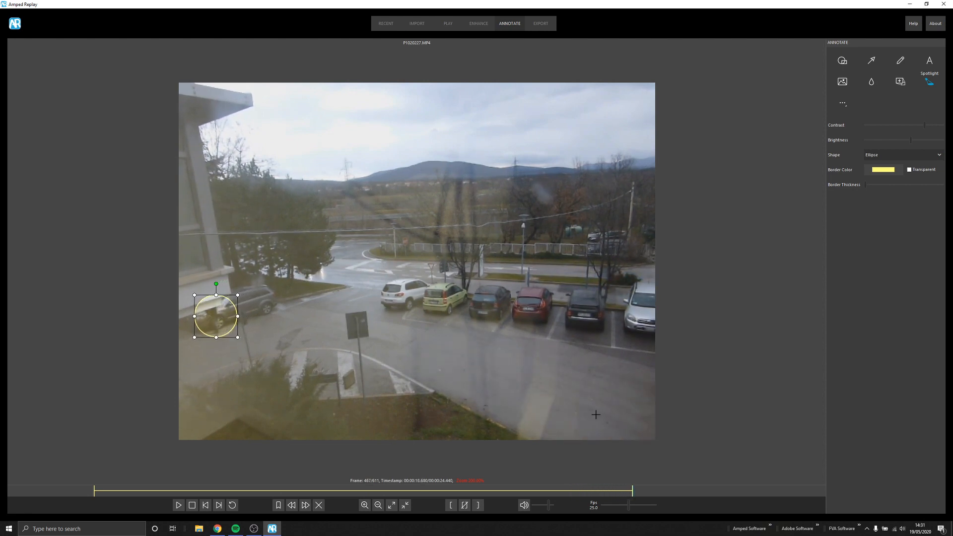
Leave the Spotlight tool and replay the video from the beginning to check the tracked spotlight.
left_click(934, 85)
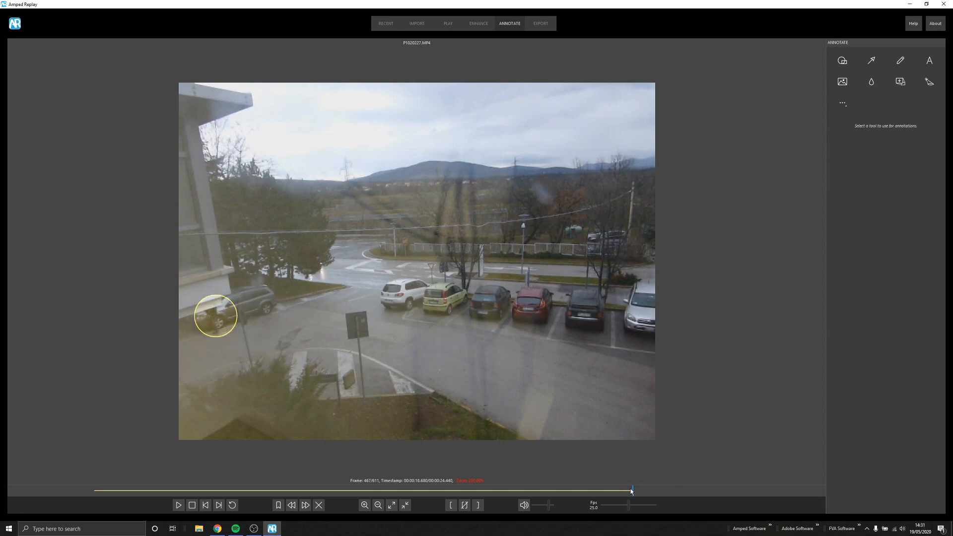
left_click_drag(631, 492, 15, 492)
key("space")
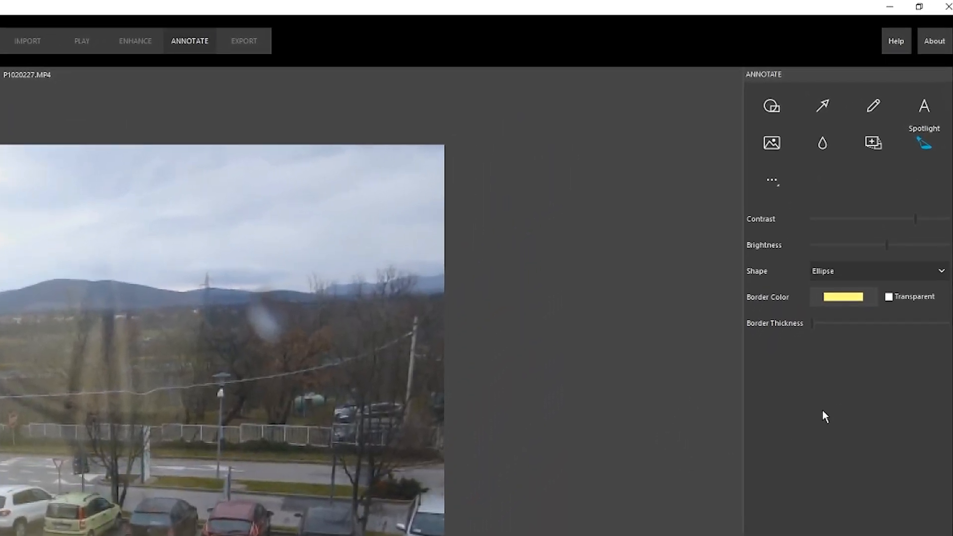
Set the Spotlight shape to Rectangle and its border colour to light red.
left_click(845, 272)
left_click(839, 290)
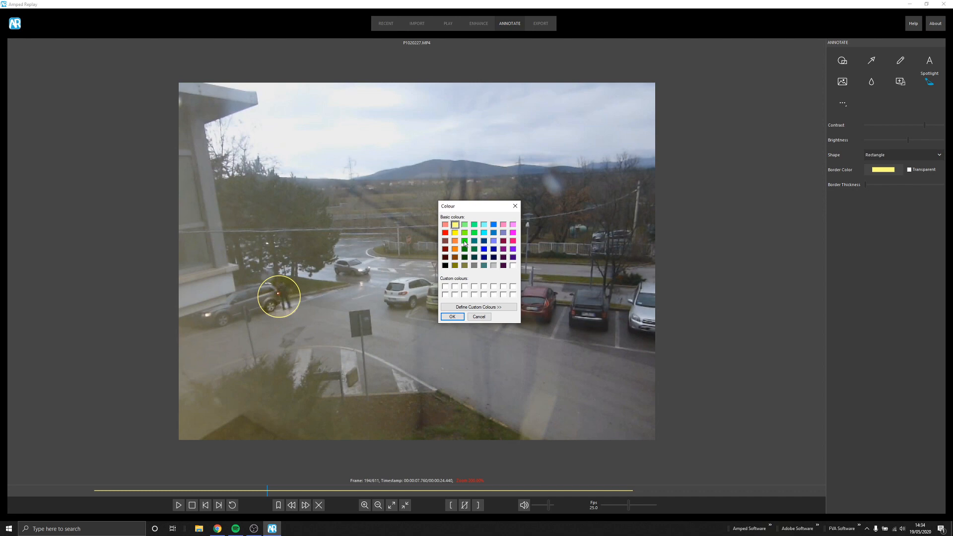
left_click(445, 232)
left_click(445, 225)
left_click(452, 316)
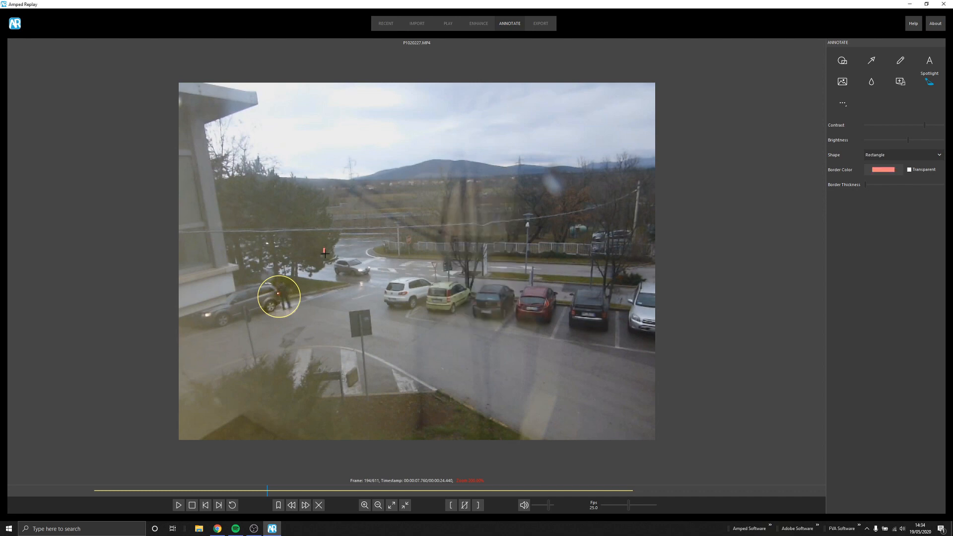
Draw a rectangular spotlight around the car entering the car park and move it to follow the car.
left_click_drag(324, 254, 385, 293)
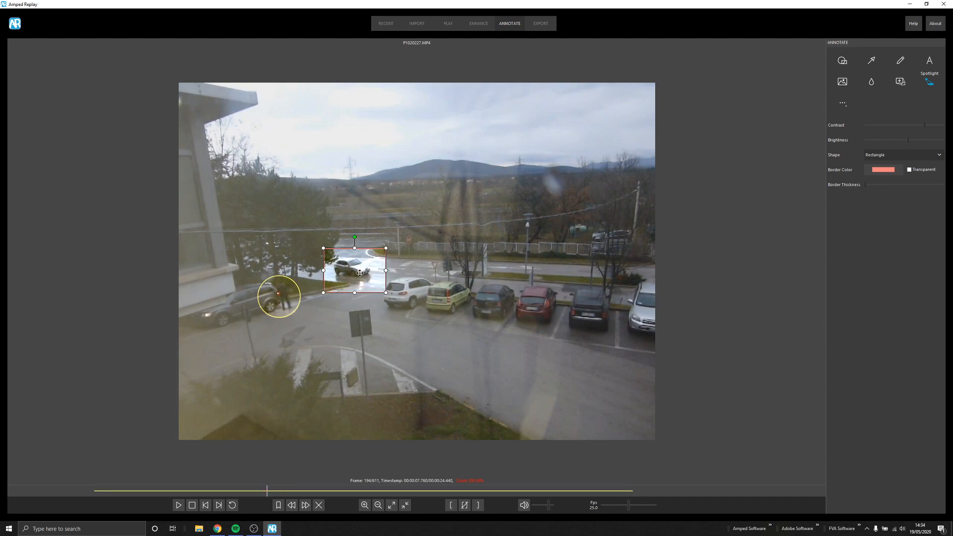
mouse_move(358, 271)
left_mouse_down()
mouse_move(373, 280)
mouse_move(346, 307)
left_mouse_up()
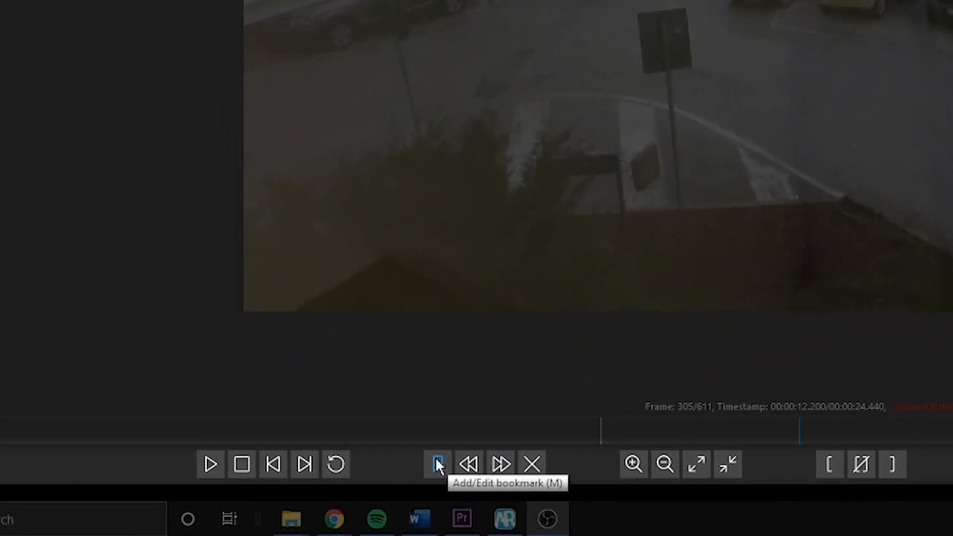
Bookmark frame 305 with the description "This is a bookmark description test.".
left_click(436, 463)
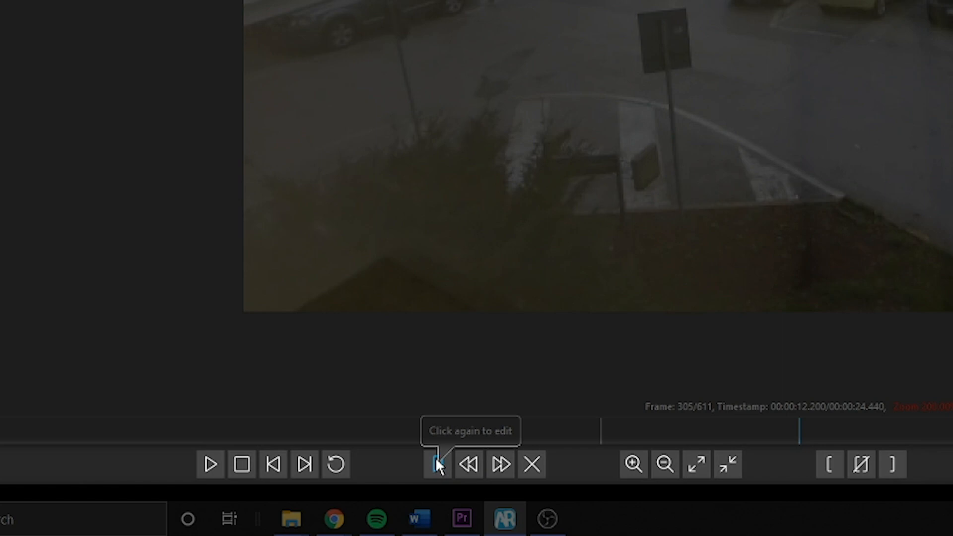
left_click(436, 463)
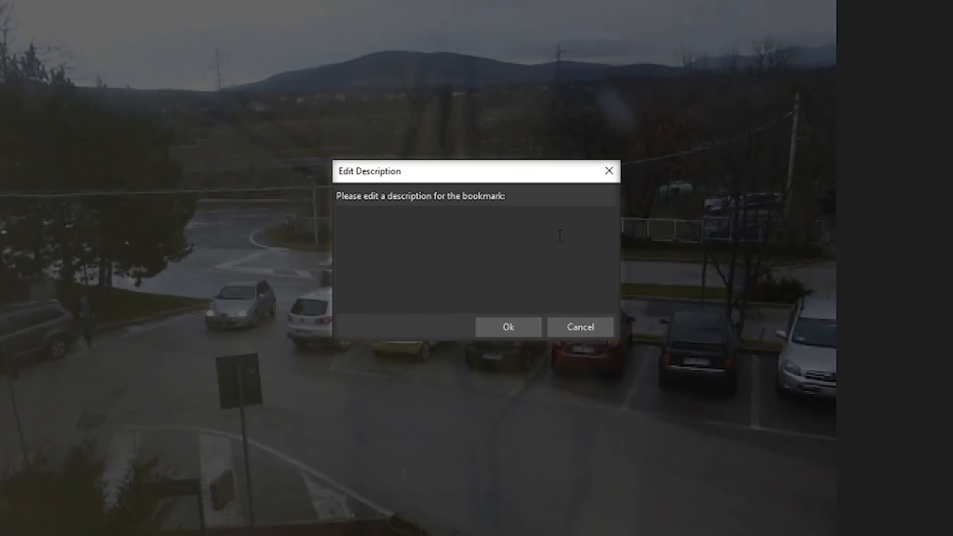
type("Thi")
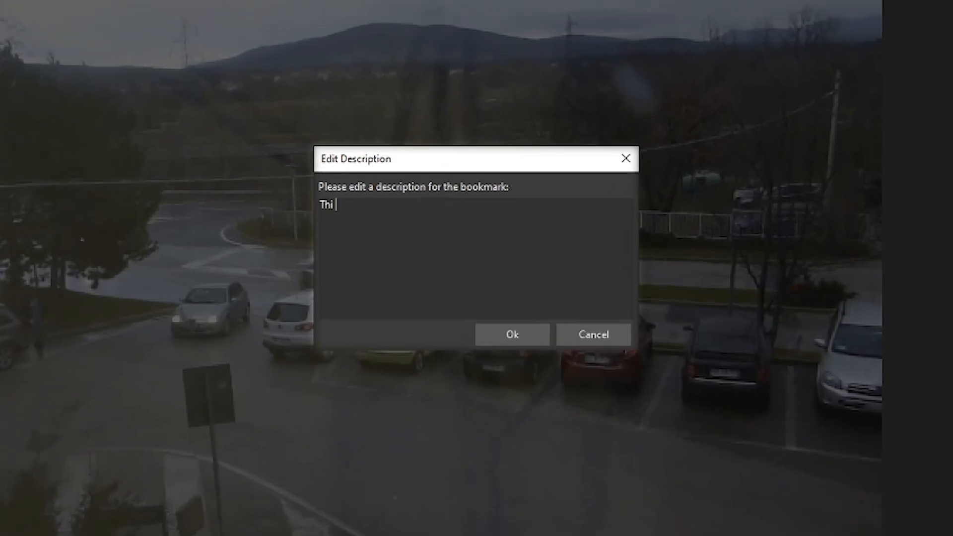
type("s is a bookmark description t")
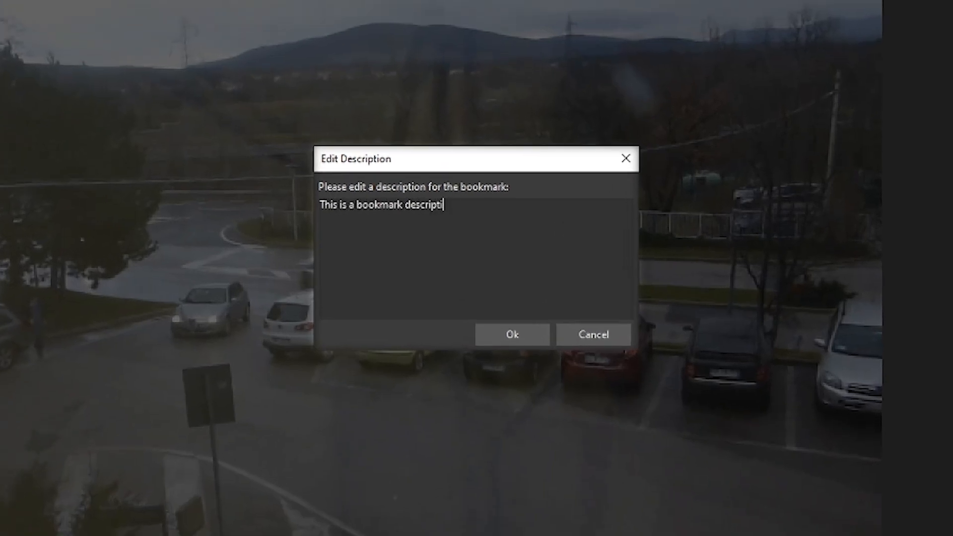
type("est.")
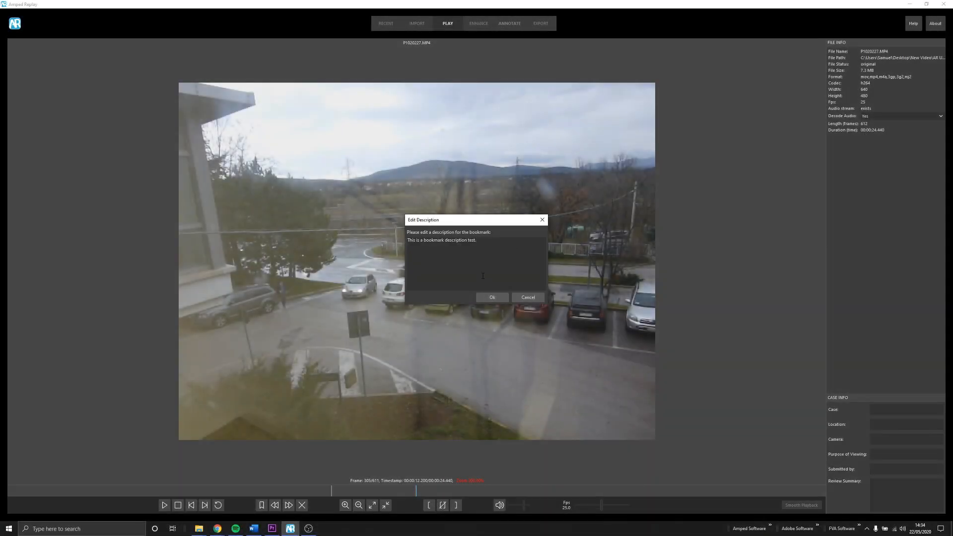
left_click(490, 298)
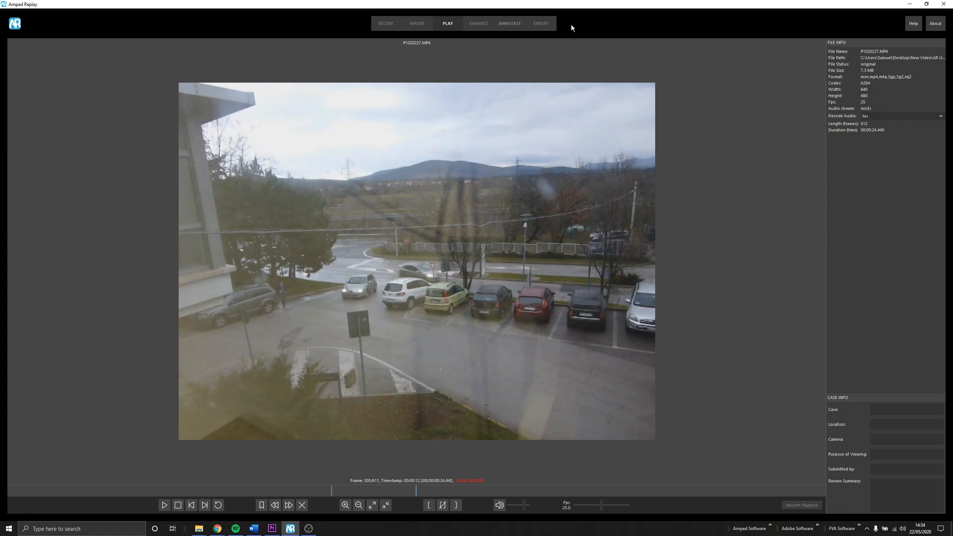
Export the project as an Amped Replay project file named Project 1 in the Amped YouTube folder.
left_click(538, 20)
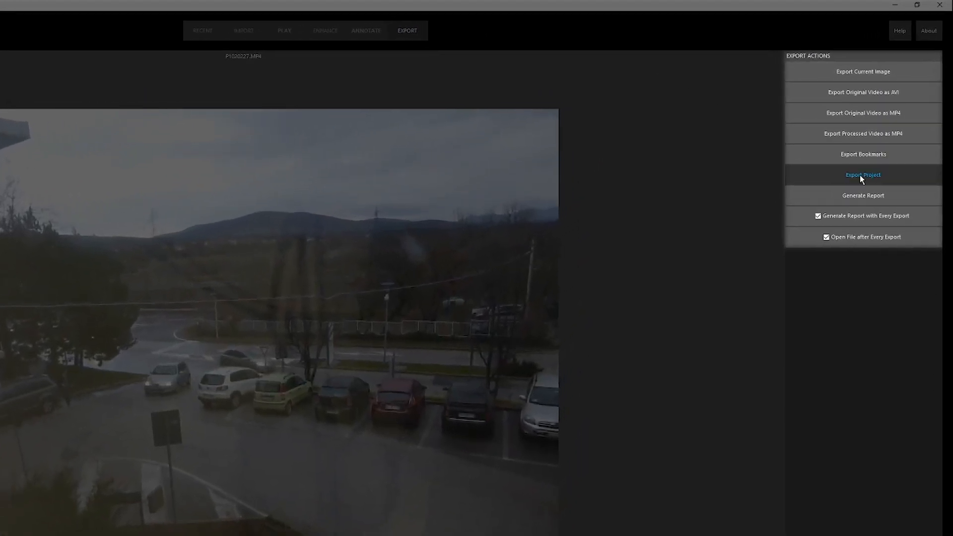
left_click(866, 196)
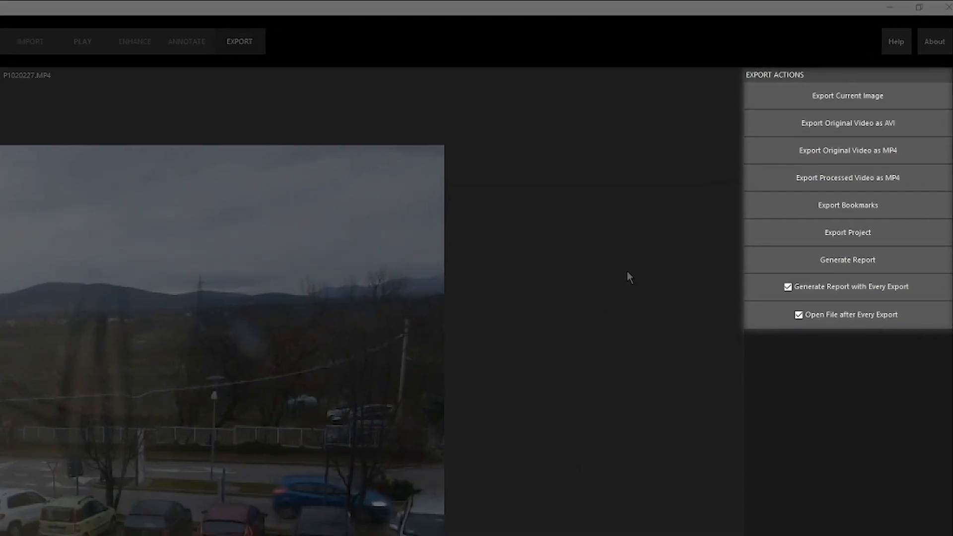
left_click(791, 230)
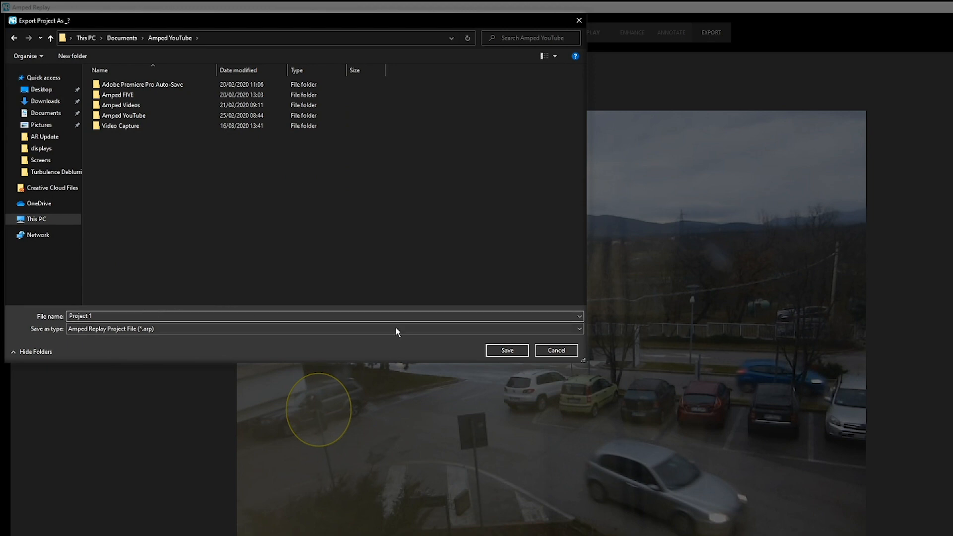
left_click(507, 351)
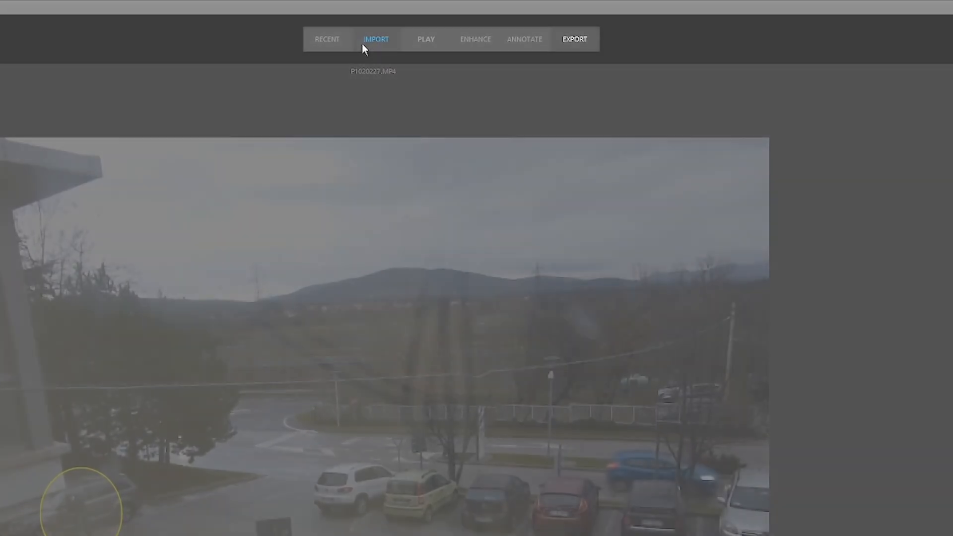
Import the saved project file Project 1.arp from the Amped YouTube folder.
left_click(383, 34)
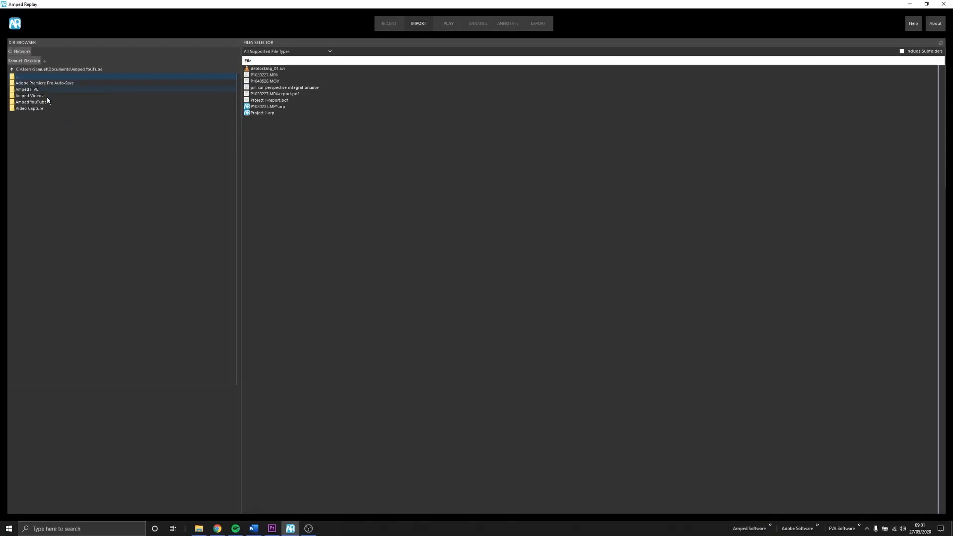
left_click(262, 113)
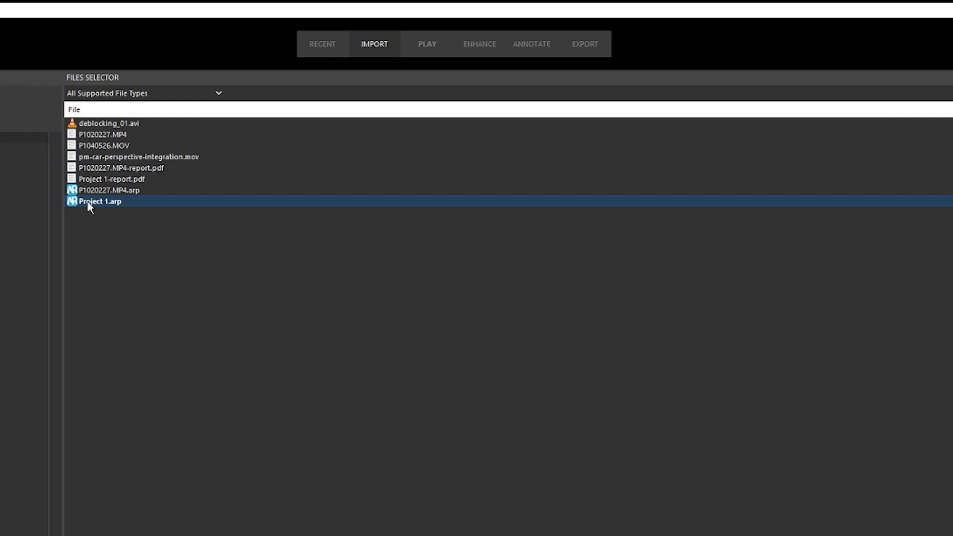
double_click(89, 203)
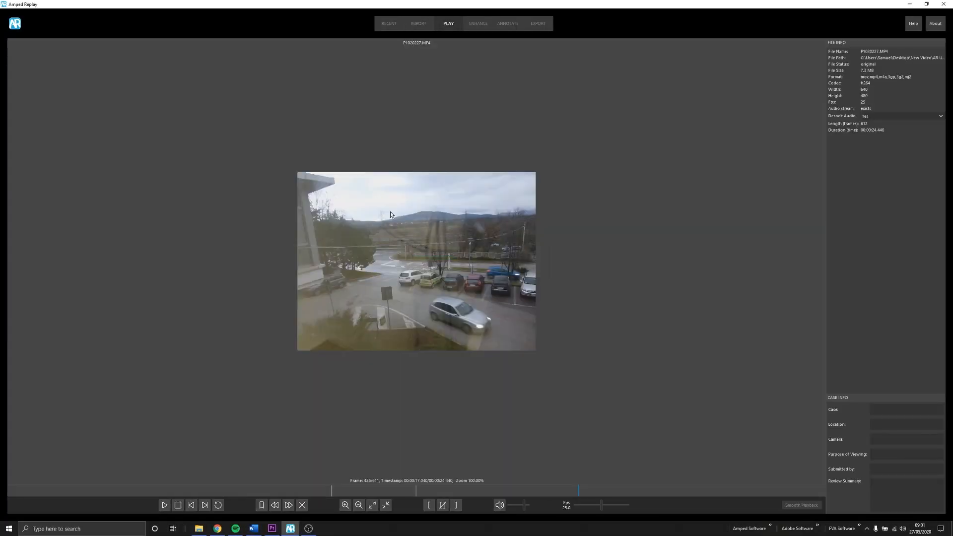